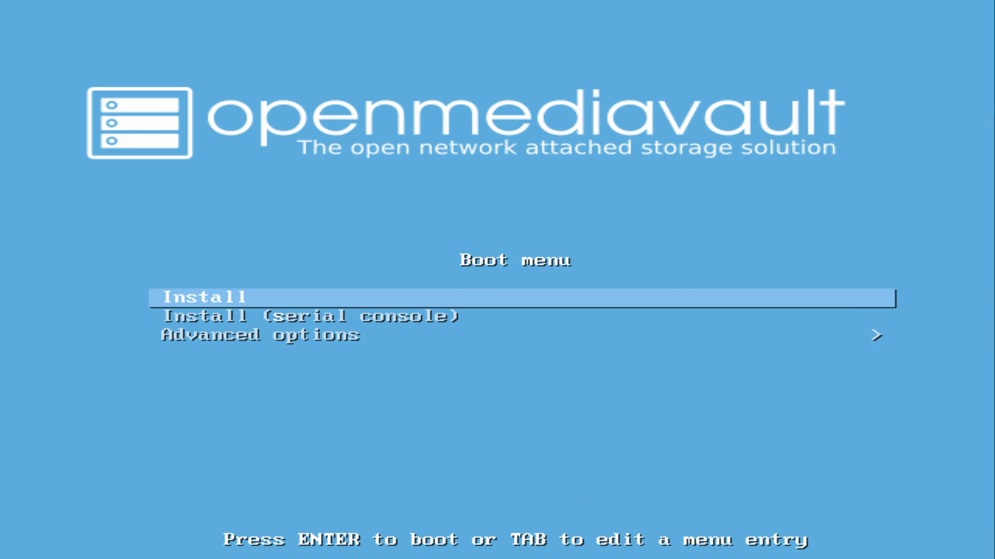
# Step: Start the installation with French as the language, France as the country and the Français keyboard layout
pyautogui.press('Return')
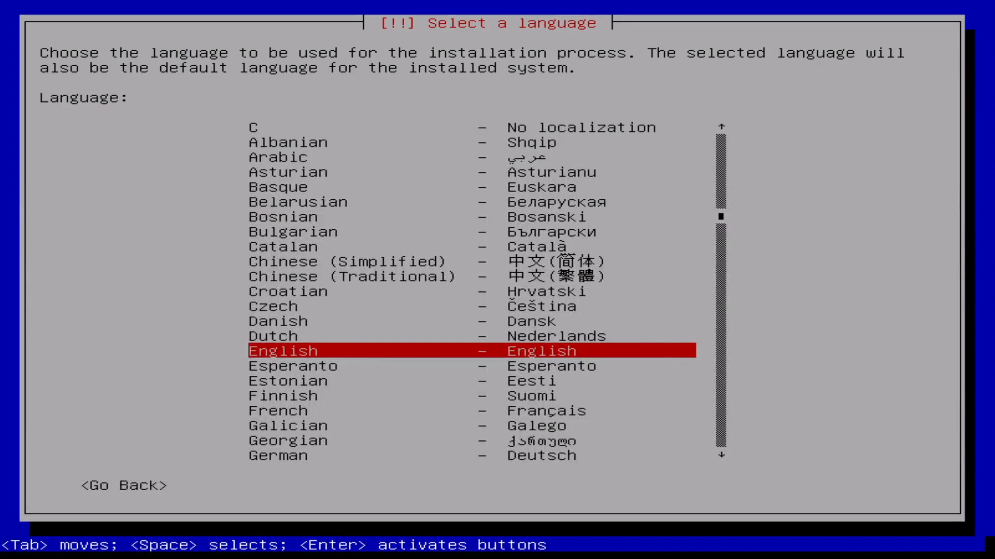
pyautogui.press('Down')
pyautogui.press('Down')
pyautogui.press('Down')
pyautogui.press('Down')
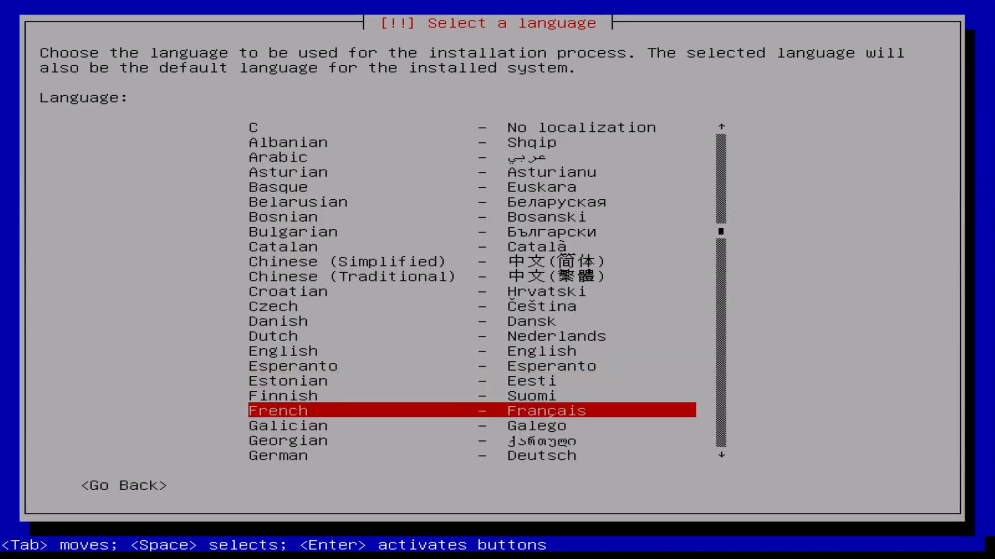
pyautogui.press('Return')
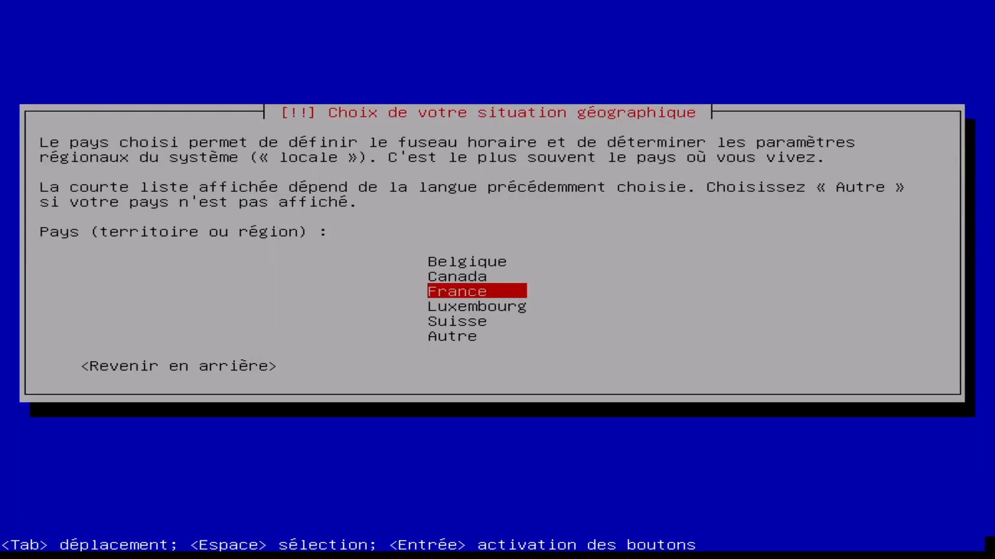
pyautogui.press('Return')
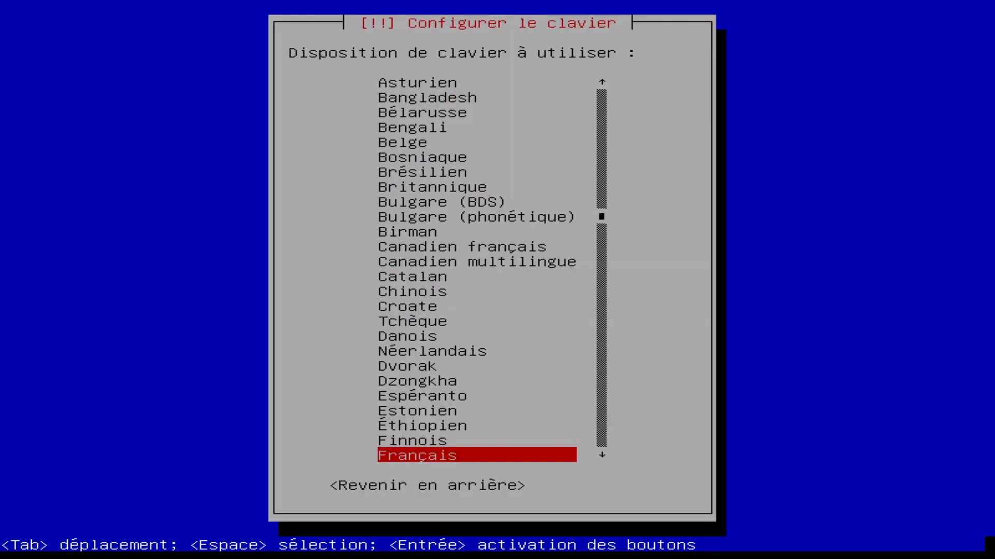
pyautogui.press('Return')
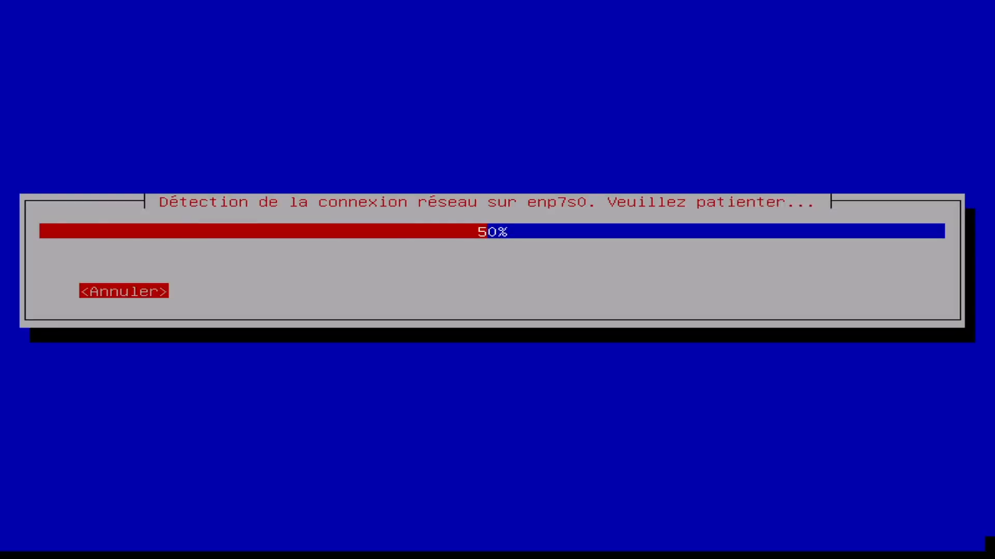
# Step: Choose enp1s0 (Vendor 1d6a Device d107) as the primary network interface
pyautogui.press('Down')
pyautogui.press('Down')
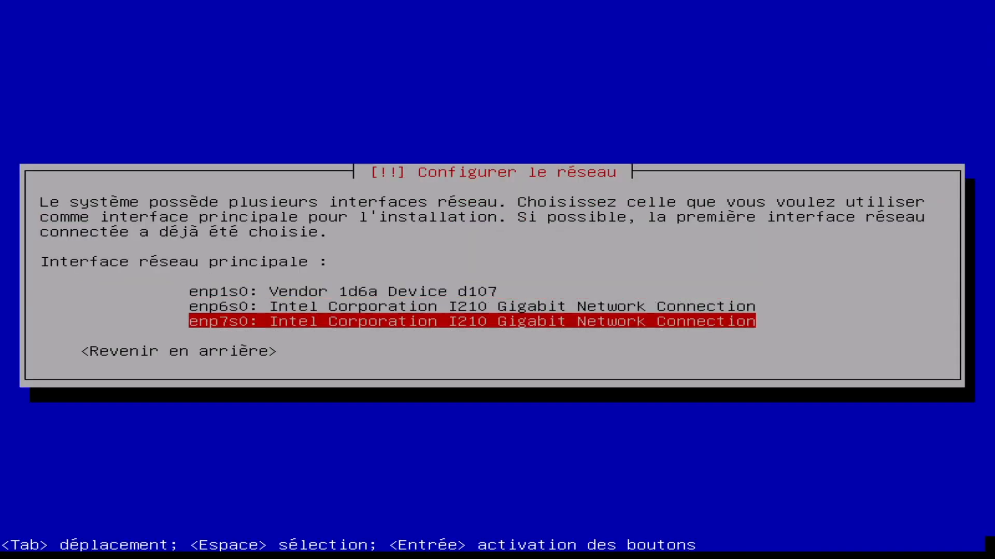
pyautogui.press('Up')
pyautogui.press('Up')
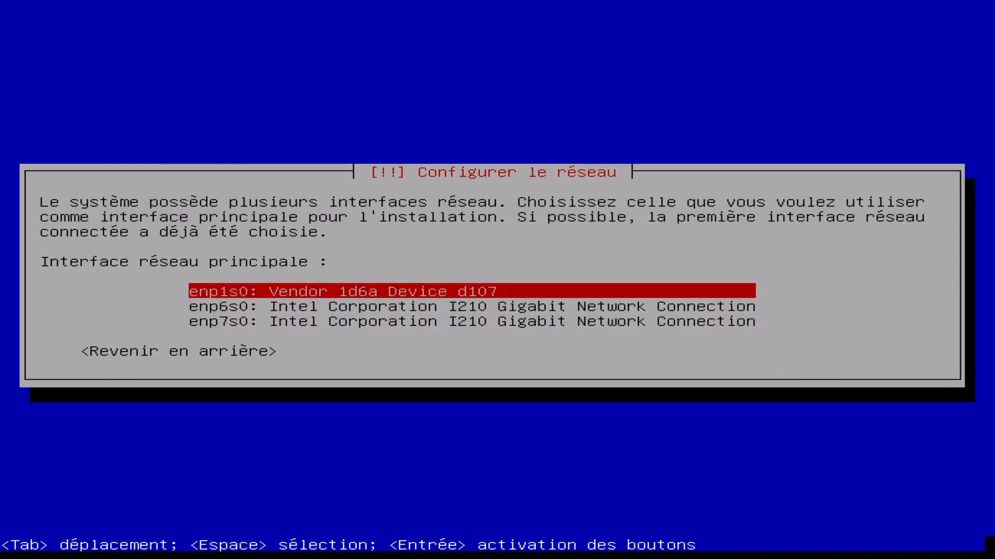
pyautogui.press('Return')
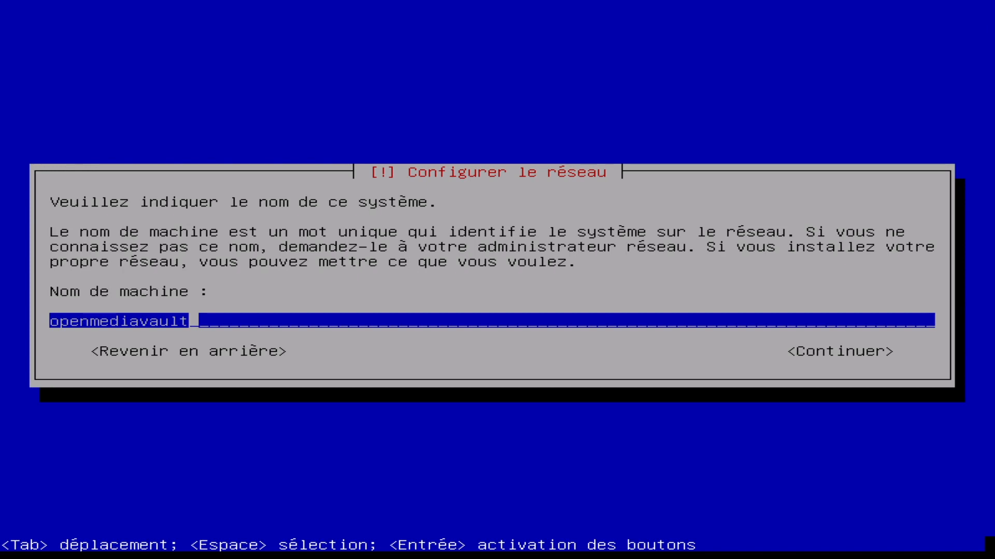
# Step: Set the machine name to OMV-CACHEM and accept local as the domain
pyautogui.press('BackSpace')
pyautogui.press('BackSpace')
pyautogui.press('BackSpace')
pyautogui.press('BackSpace')
pyautogui.press('BackSpace')
pyautogui.press('BackSpace')
pyautogui.press('BackSpace')
pyautogui.press('BackSpace')
pyautogui.press('BackSpace')
pyautogui.press('BackSpace')
pyautogui.press('BackSpace')
pyautogui.press('BackSpace')
pyautogui.press('BackSpace')
pyautogui.press('BackSpace')
pyautogui.write('O')
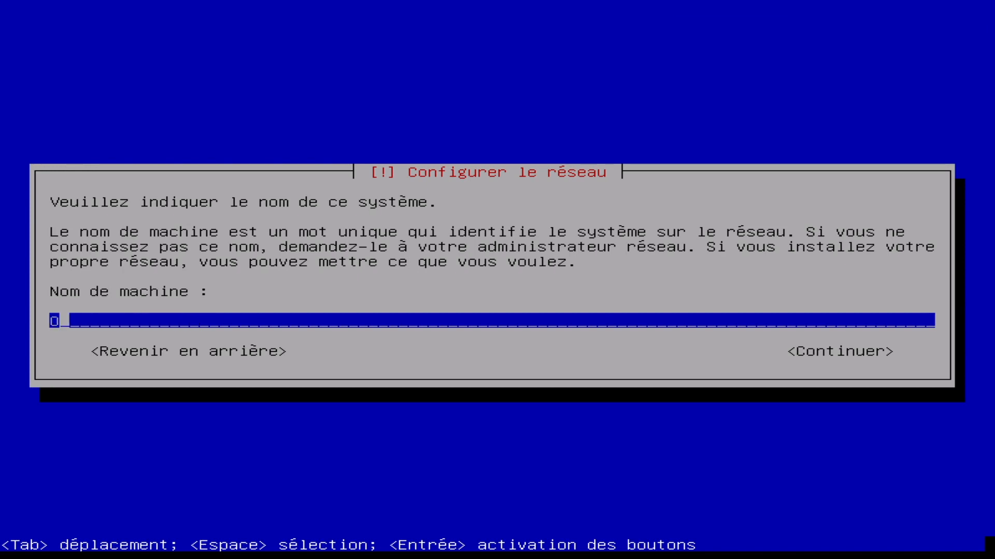
pyautogui.write('MV-CAC')
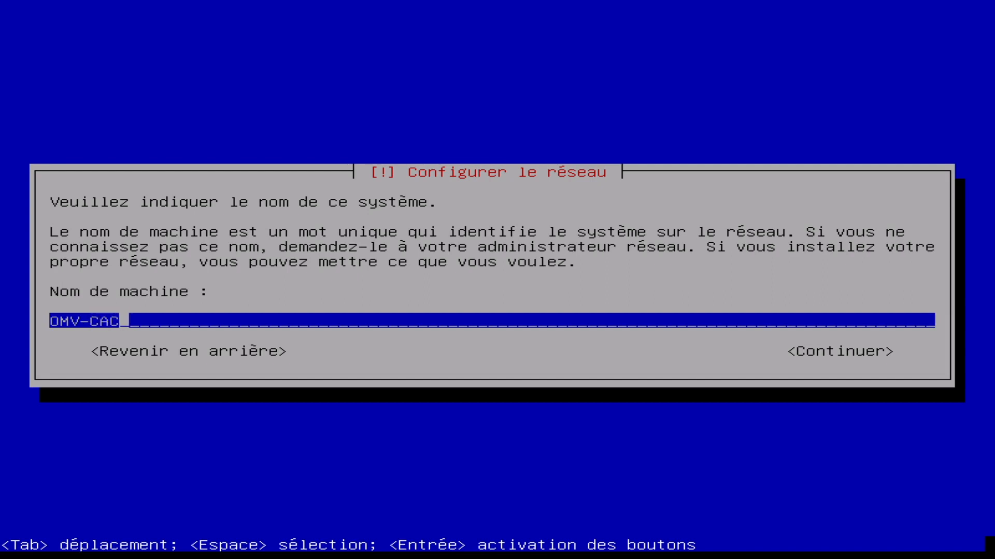
pyautogui.write('HEM')
pyautogui.press('Tab')
pyautogui.press('Return')
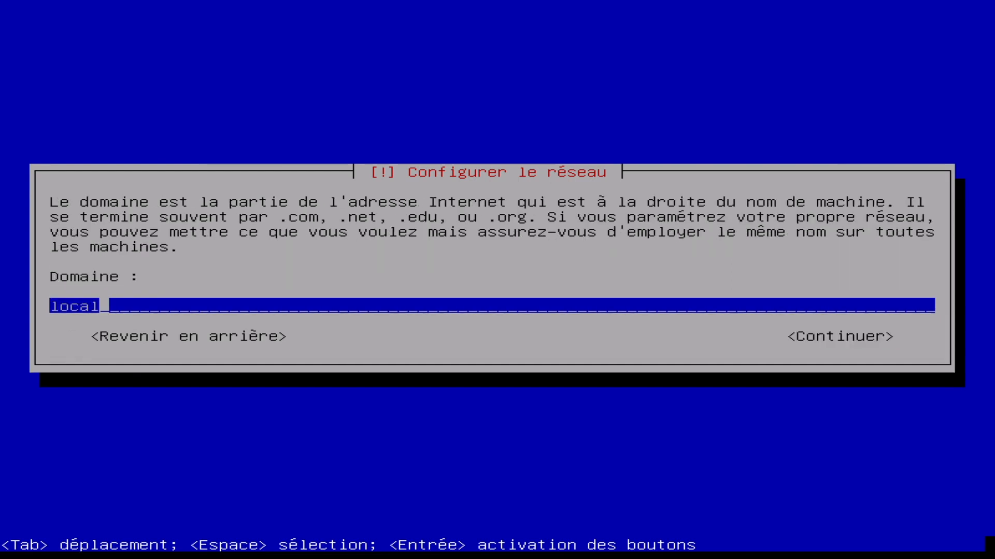
pyautogui.press('Tab')
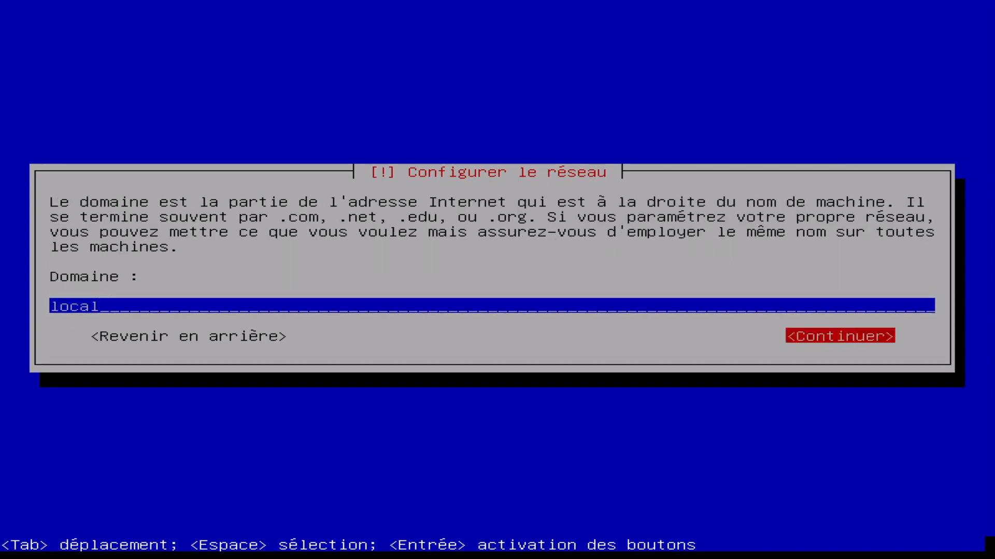
pyautogui.press('Return')
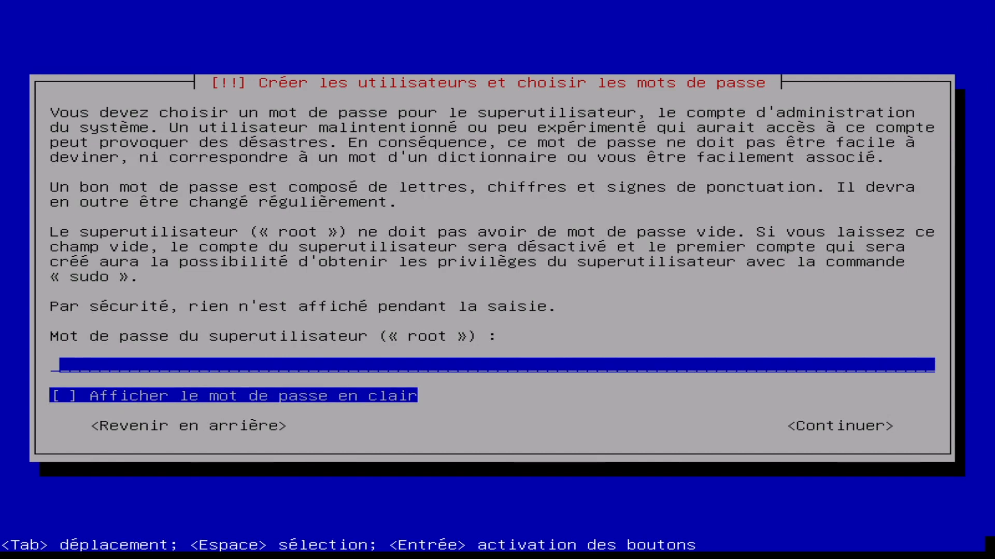
# Step: Enter the root superuser password and confirm it without displaying it in clear text
pyautogui.write('******')
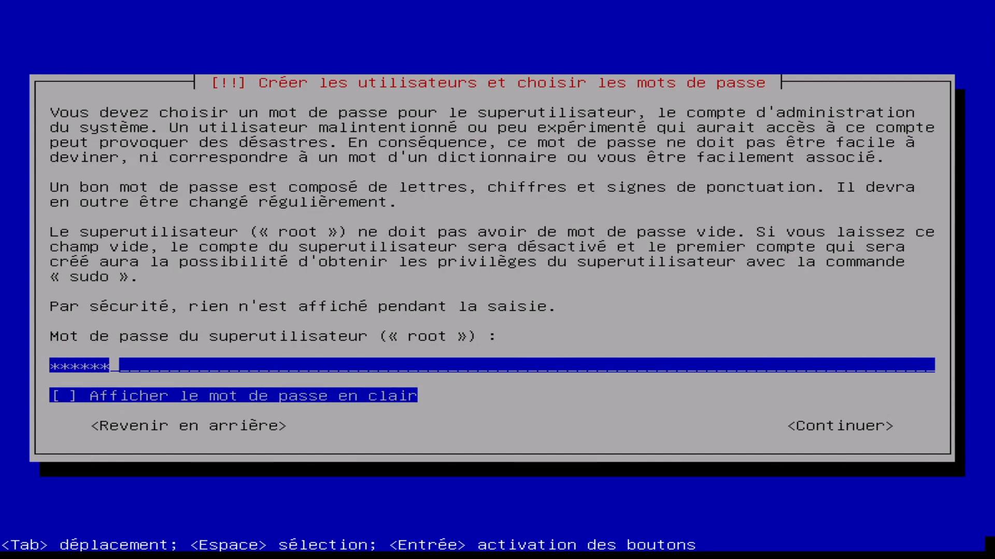
pyautogui.press('Tab')
pyautogui.press('Tab')
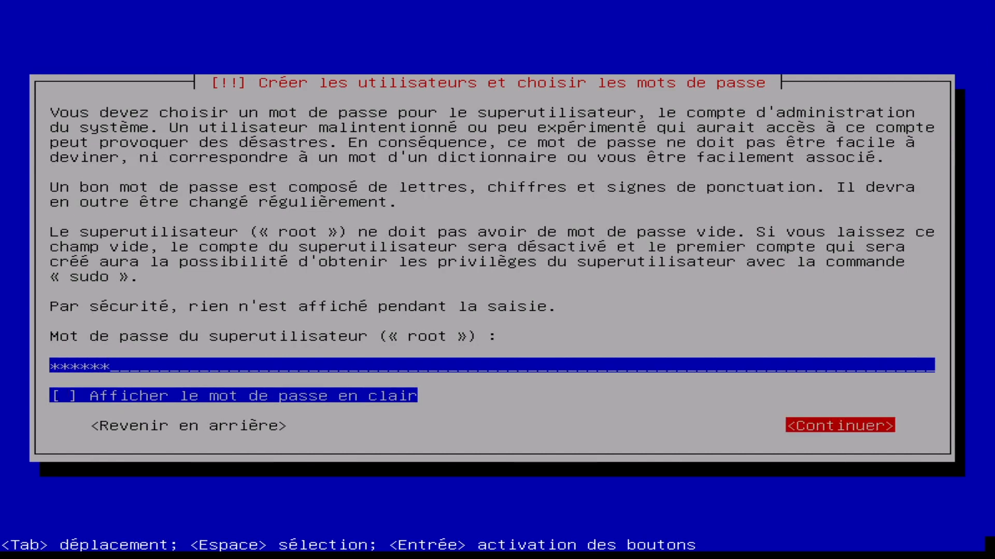
pyautogui.press('Return')
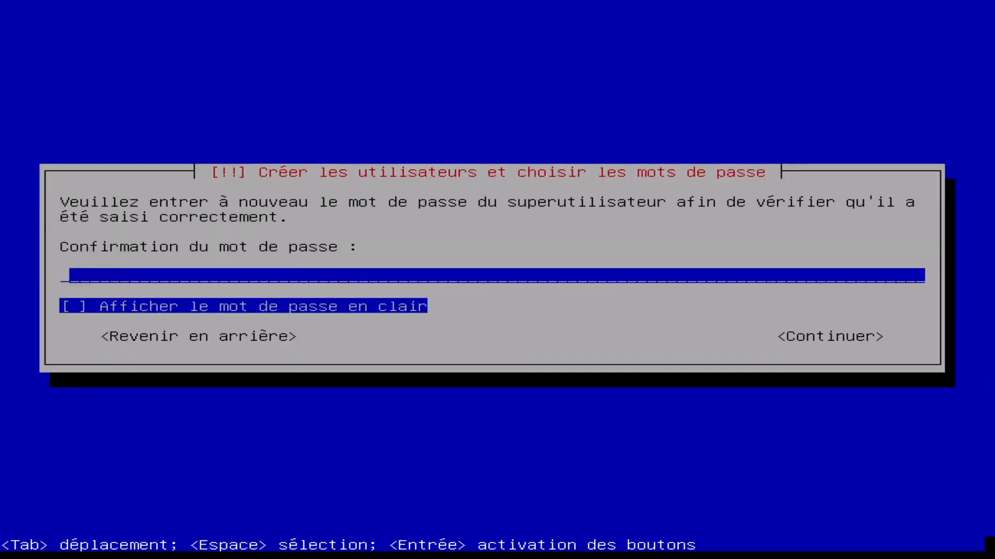
pyautogui.write('******')
pyautogui.press('Tab')
pyautogui.press('Tab')
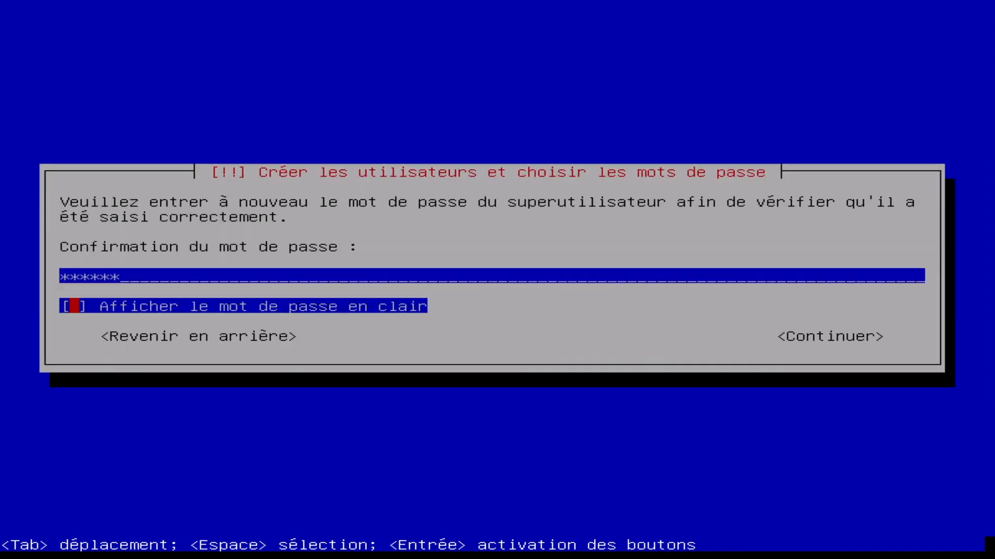
pyautogui.press('Return')
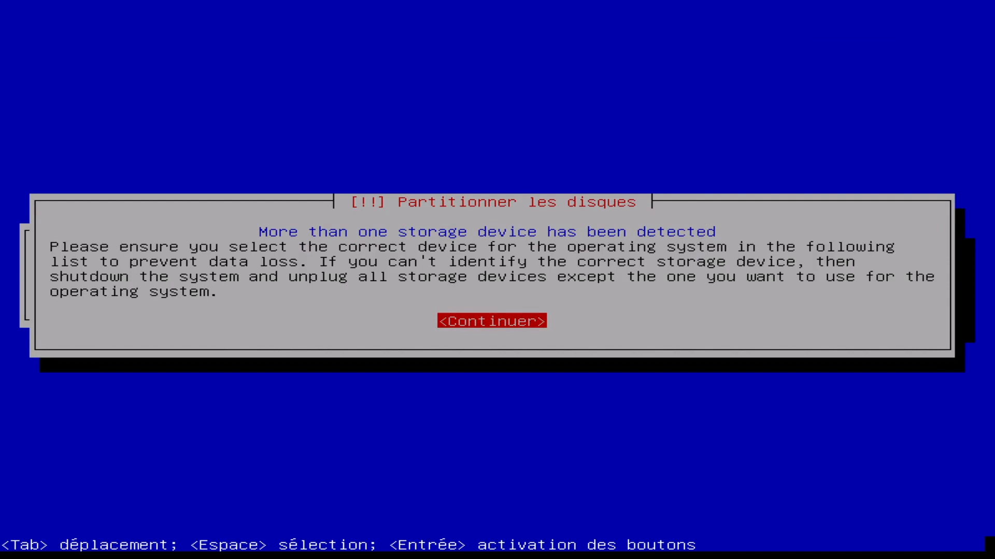
# Step: Select the 500.1 GB WDC disk (sda) as the system disk and apply the partitioning changes to it
pyautogui.press('Return')
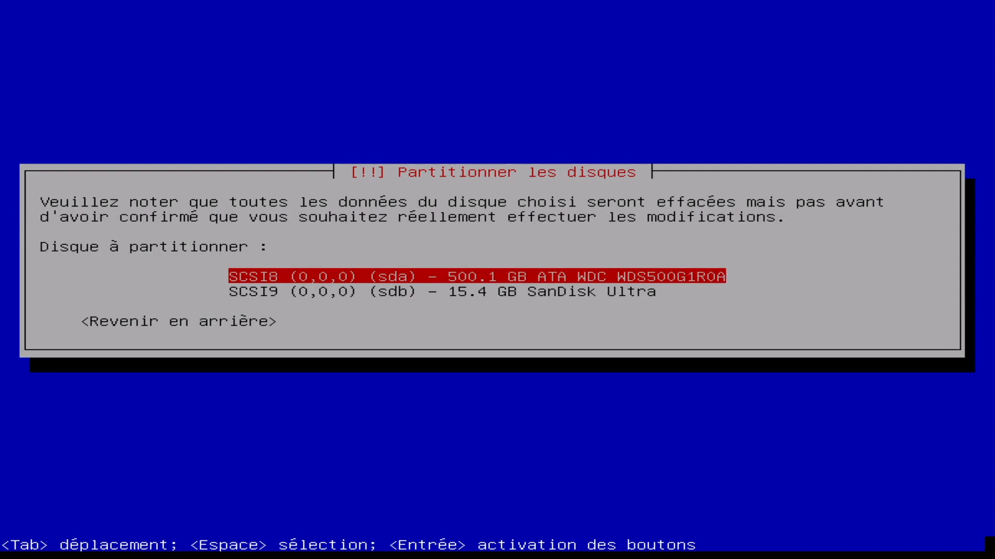
pyautogui.press('Down')
pyautogui.press('Up')
pyautogui.press('Return')
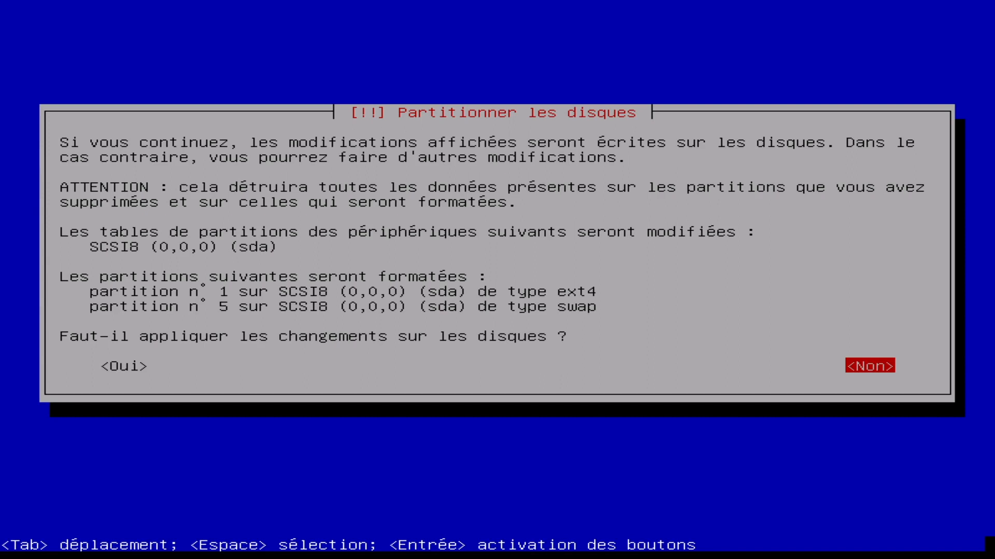
pyautogui.press('Tab')
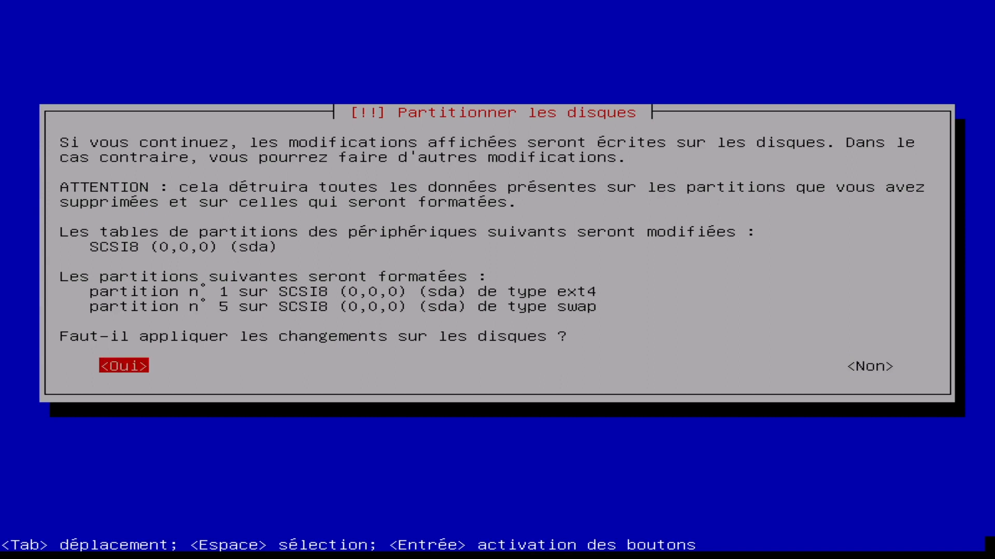
pyautogui.press('Return')
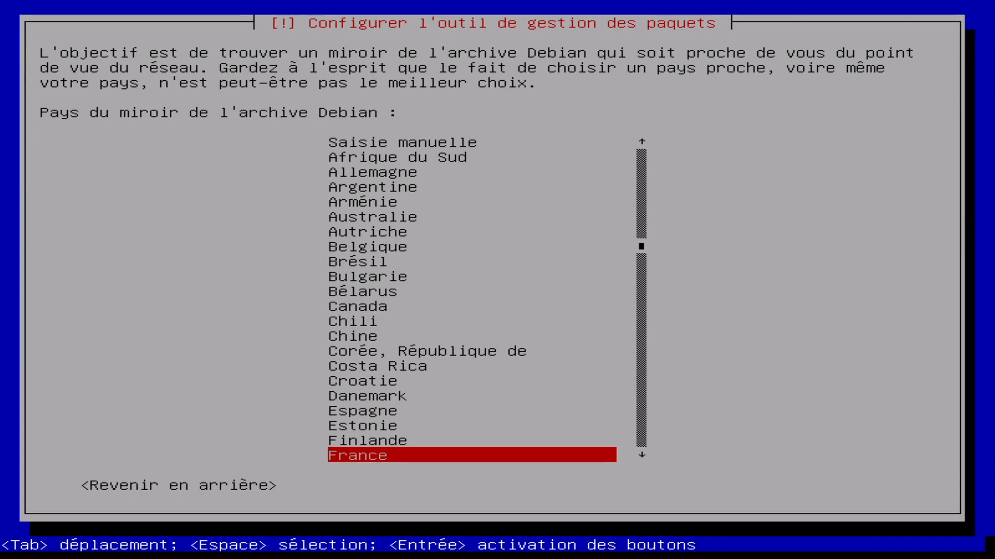
# Step: Configure the package manager with a Debian mirror in France and no HTTP proxy, and finish the installation
pyautogui.press('Return')
pyautogui.press('Return')
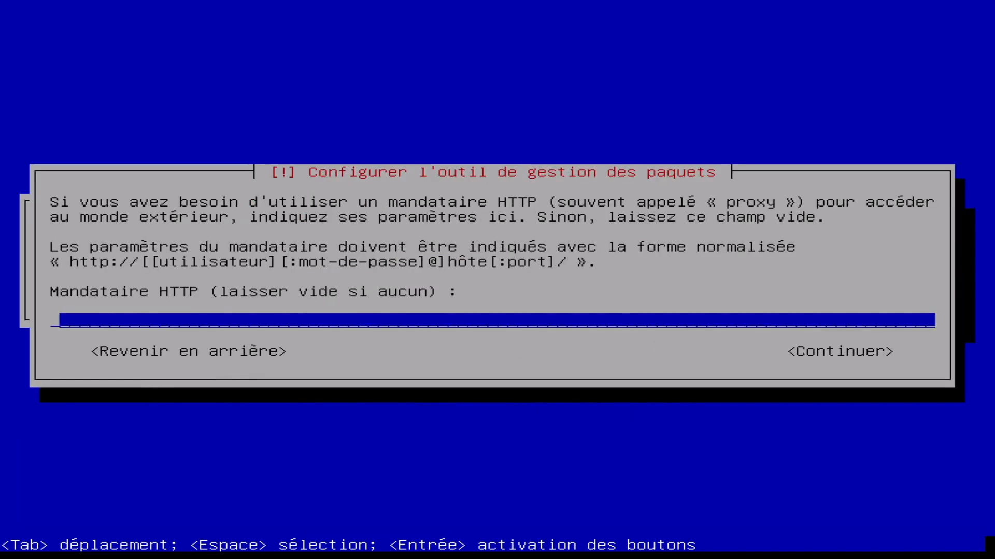
pyautogui.press('Tab')
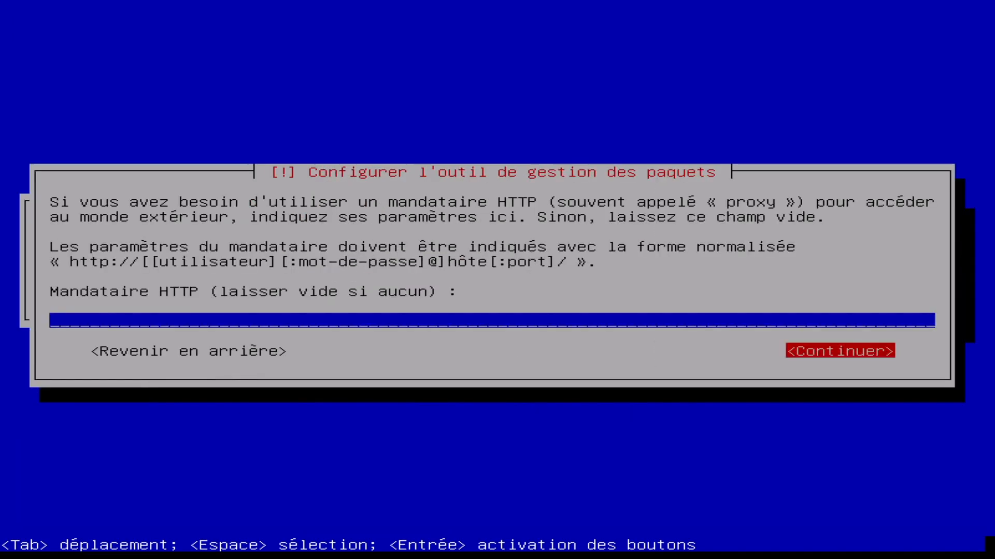
pyautogui.press('Return')
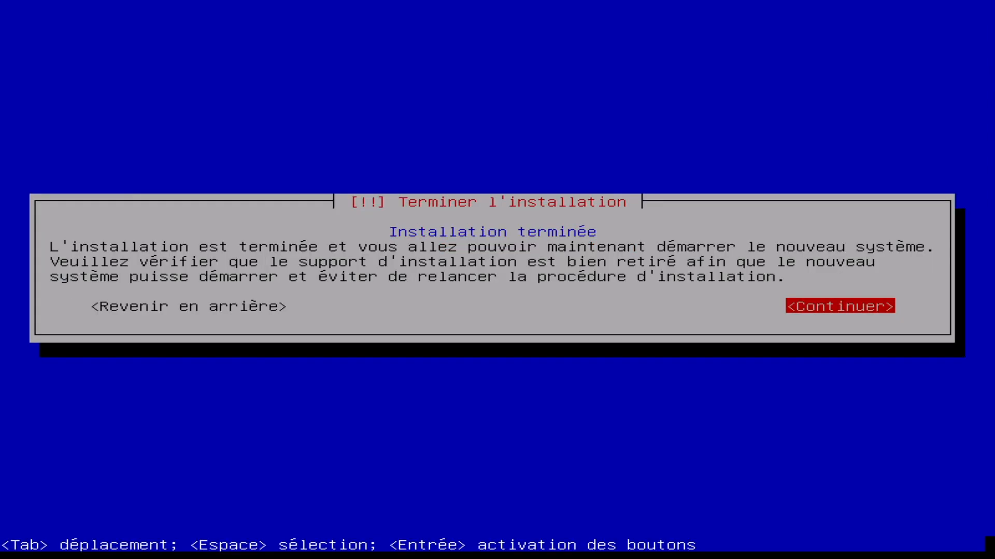
pyautogui.press('Return')
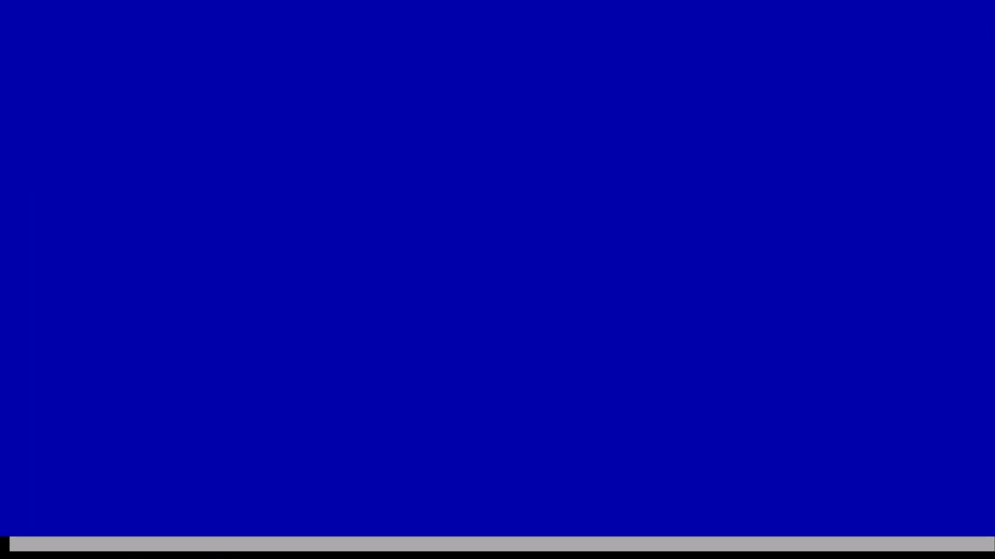